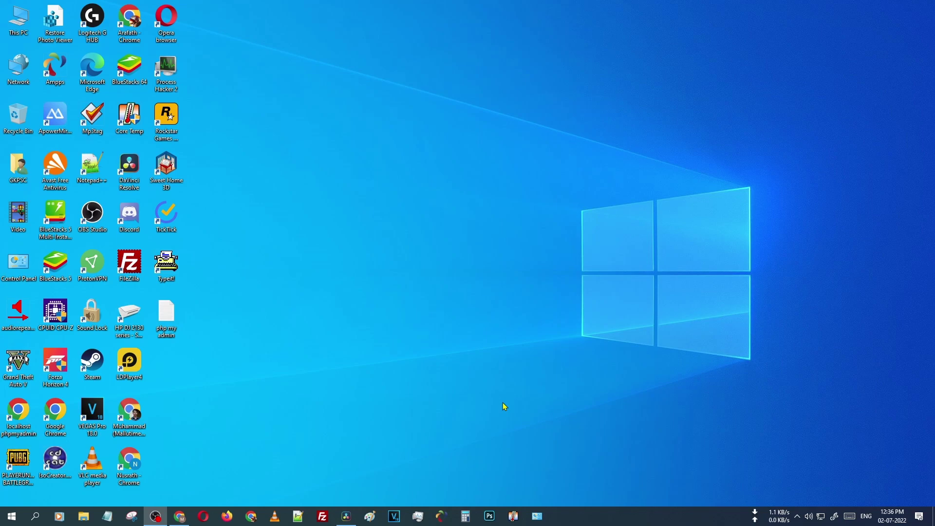
Run 'temp' from the Run dialog to open C:\Windows\Temp, listing 16 items.
key(super+r)
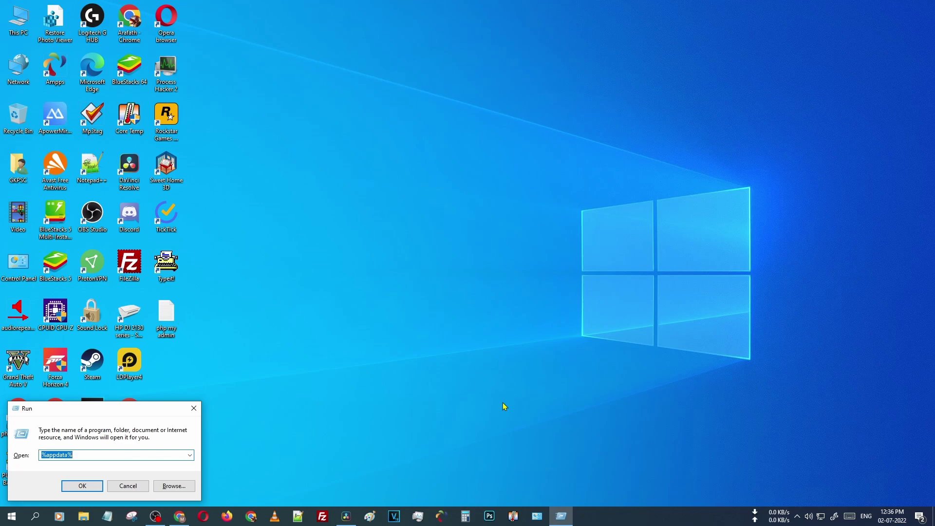
key(BackSpace)
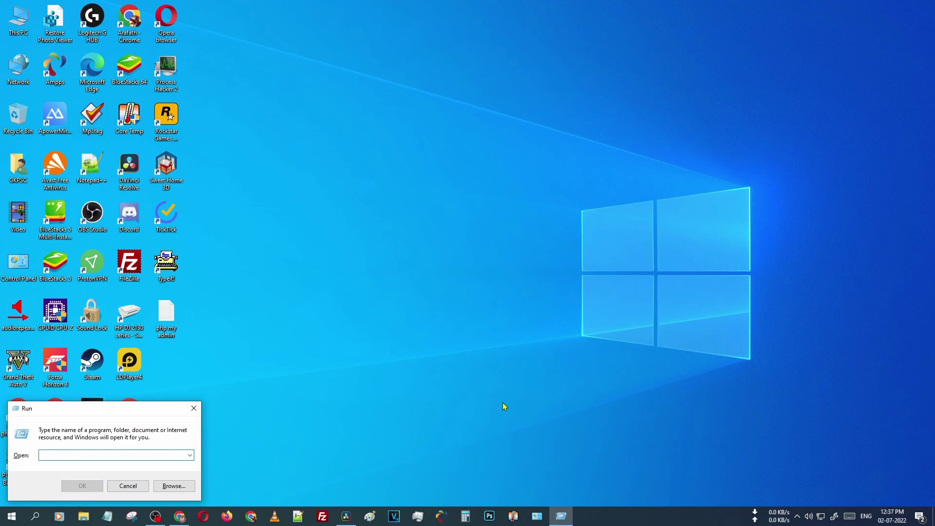
text(te)
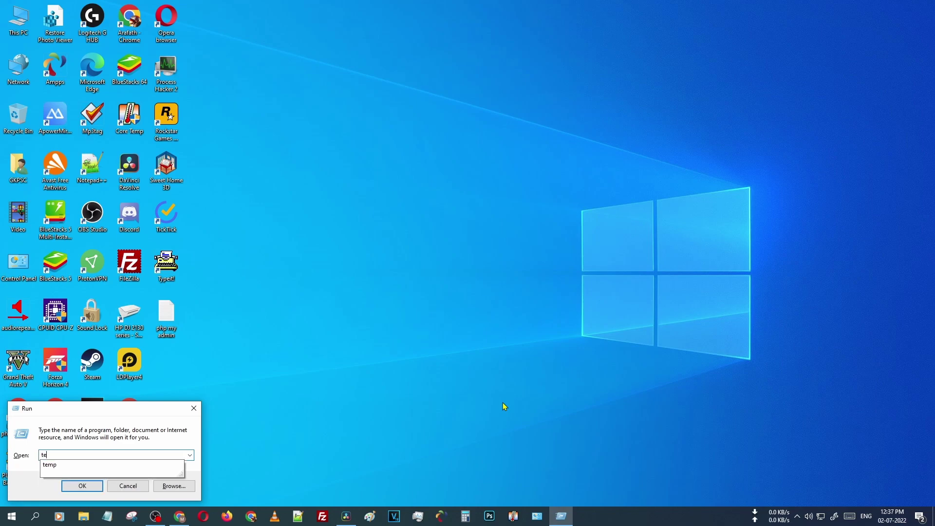
text(mp)
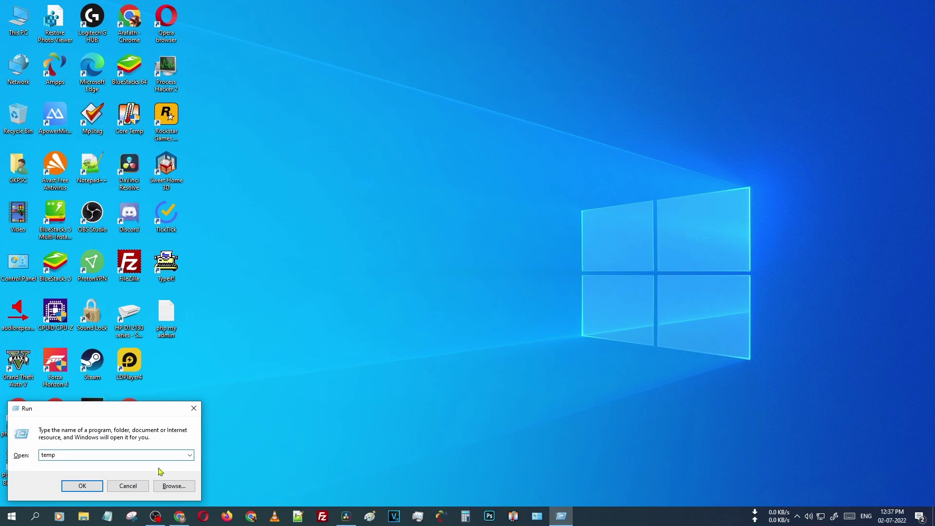
click(82, 486)
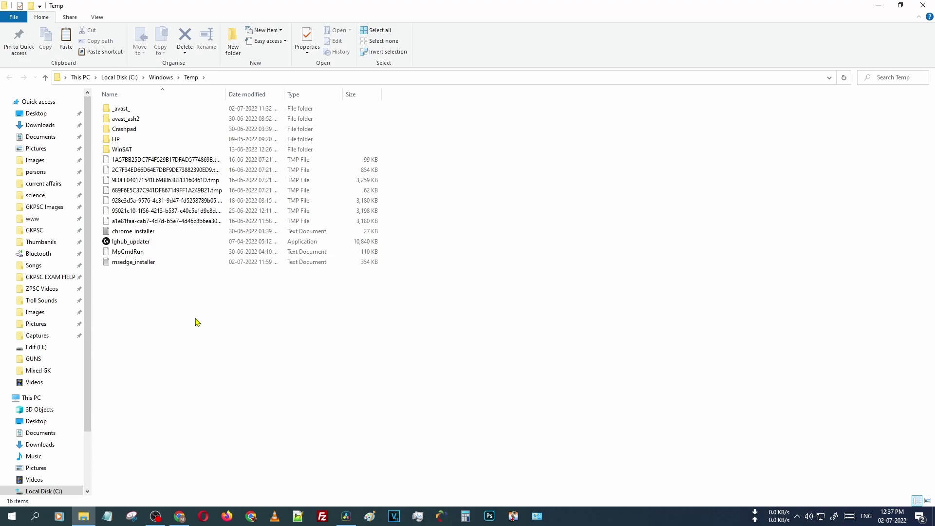
Delete all items in Windows\Temp, leaving 5 behind, and close the folder window.
key(ctrl+a)
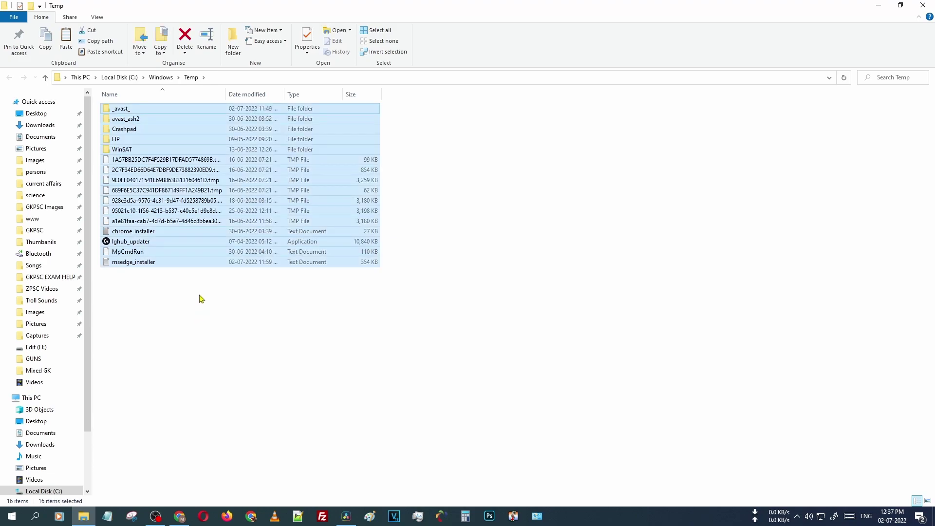
right_click(242, 204)
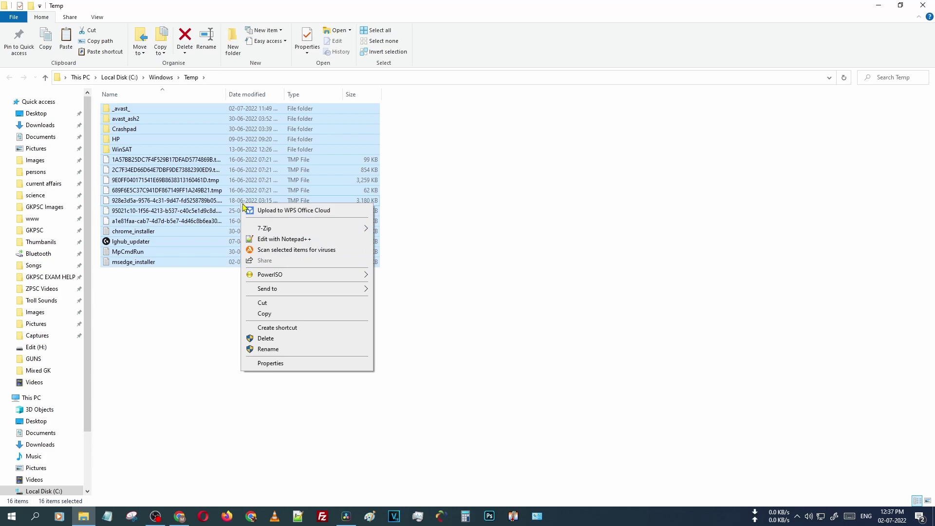
click(266, 339)
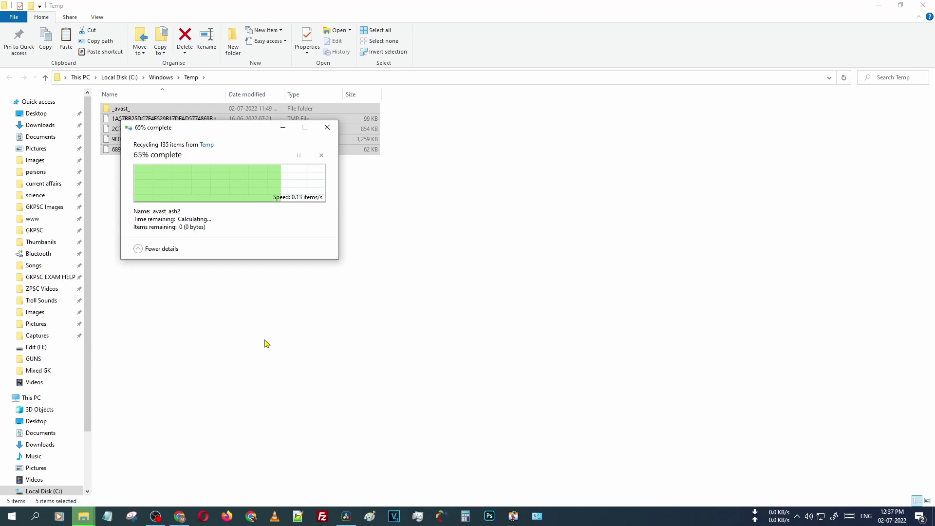
click(269, 343)
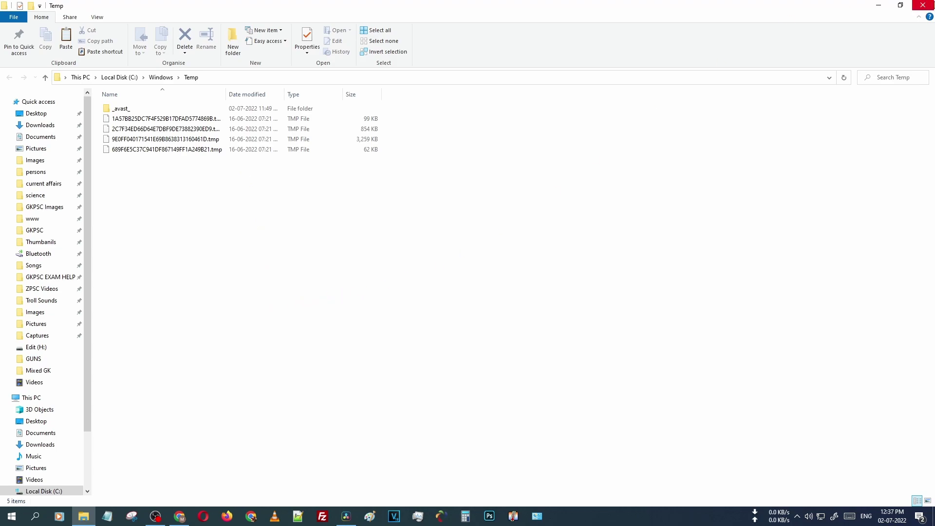
click(925, 8)
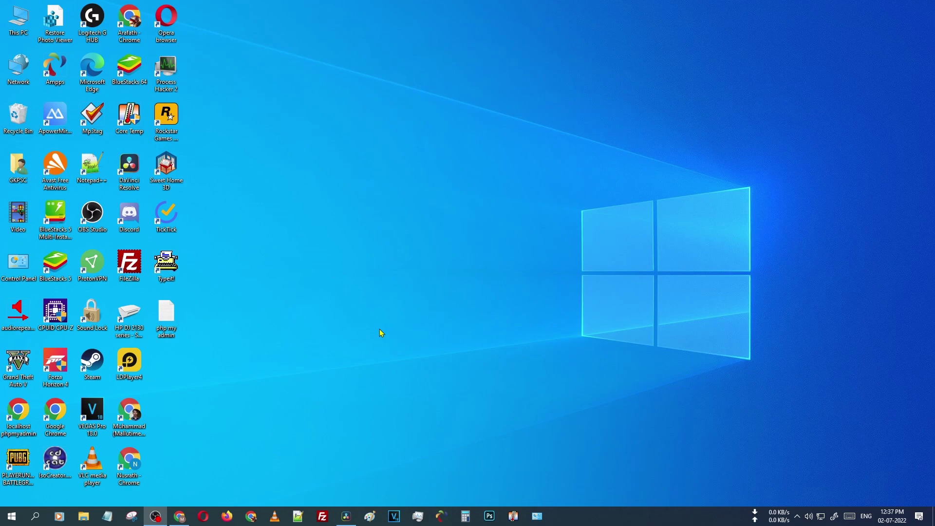
Run '%temp%' to open AppData\Local\Temp, which lists 86 items.
key(super+r)
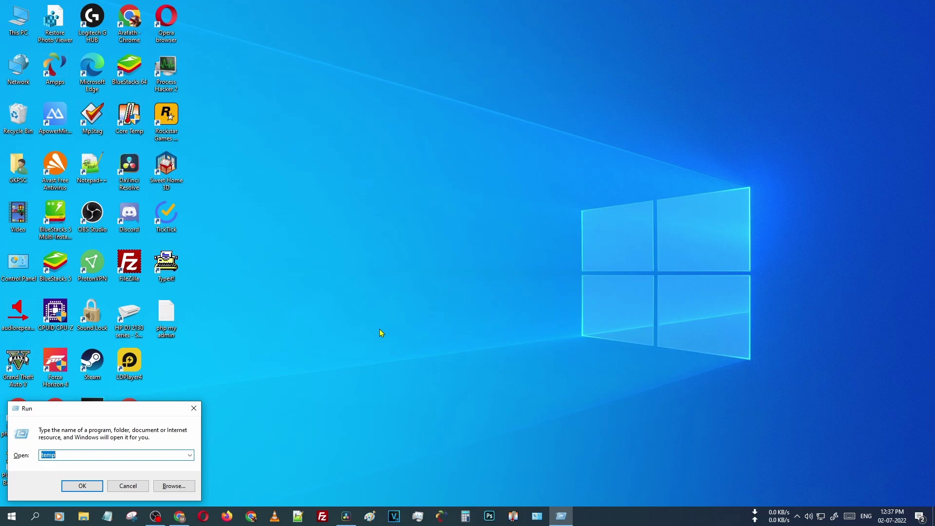
key(BackSpace)
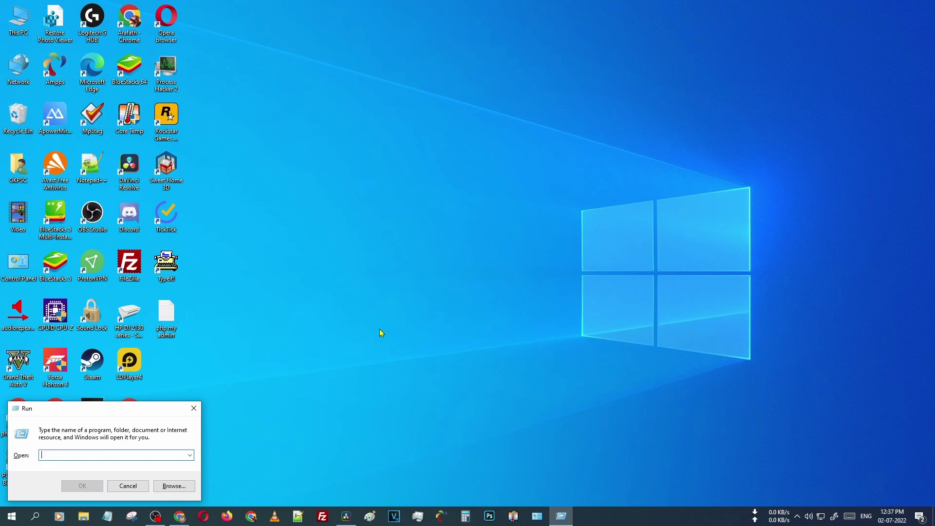
text(%)
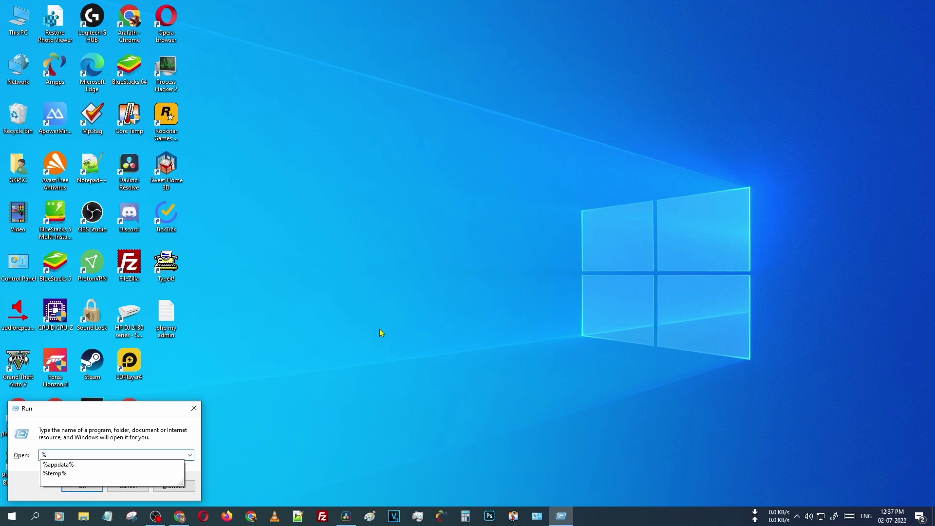
text(temp)
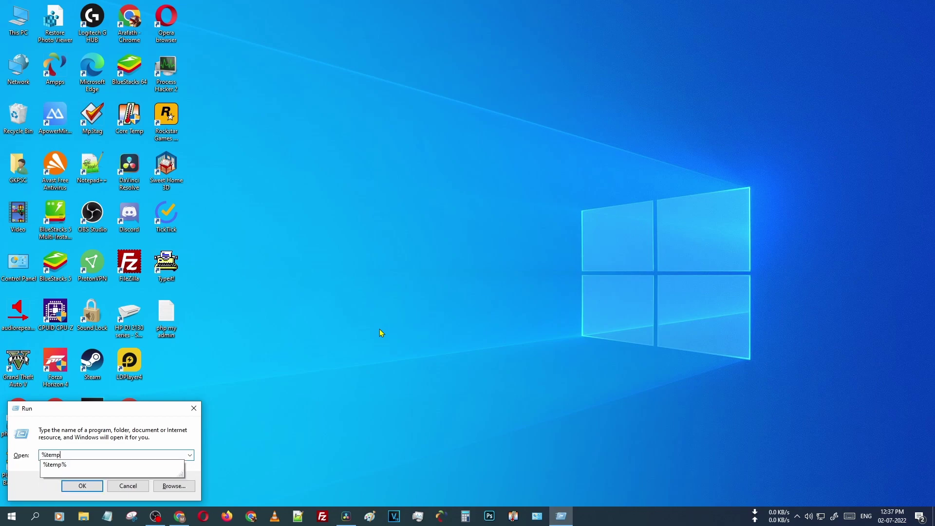
text(%)
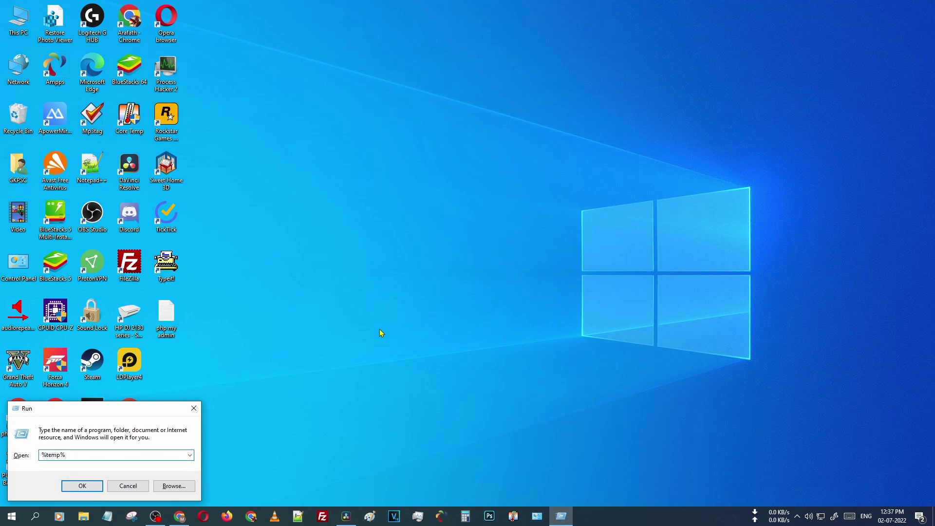
click(82, 486)
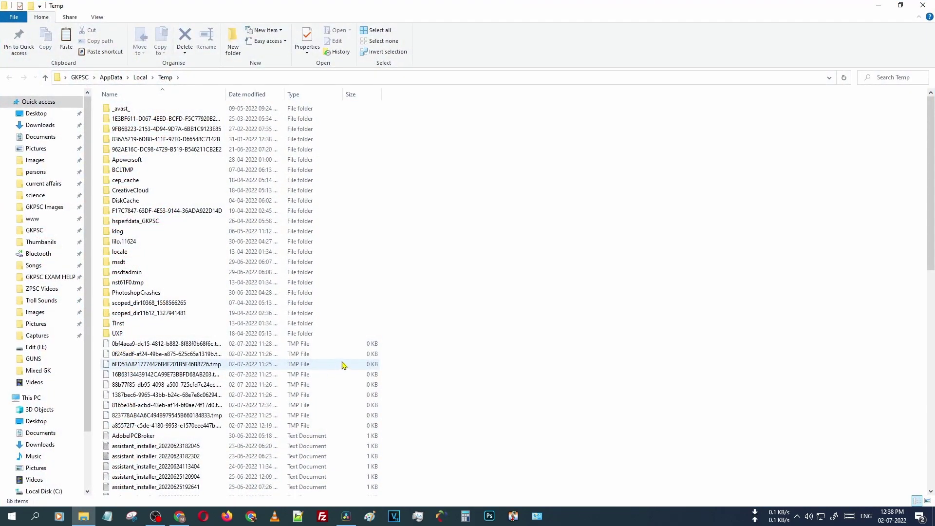
Scroll through the 86 items in AppData\Local\Temp and return to the top.
scroll(372, 361, down, 12)
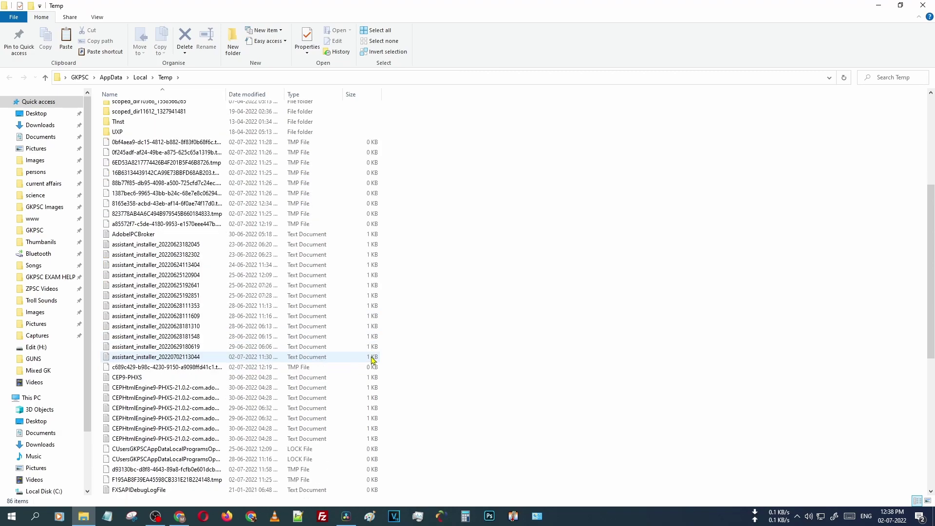
scroll(371, 361, up, 5)
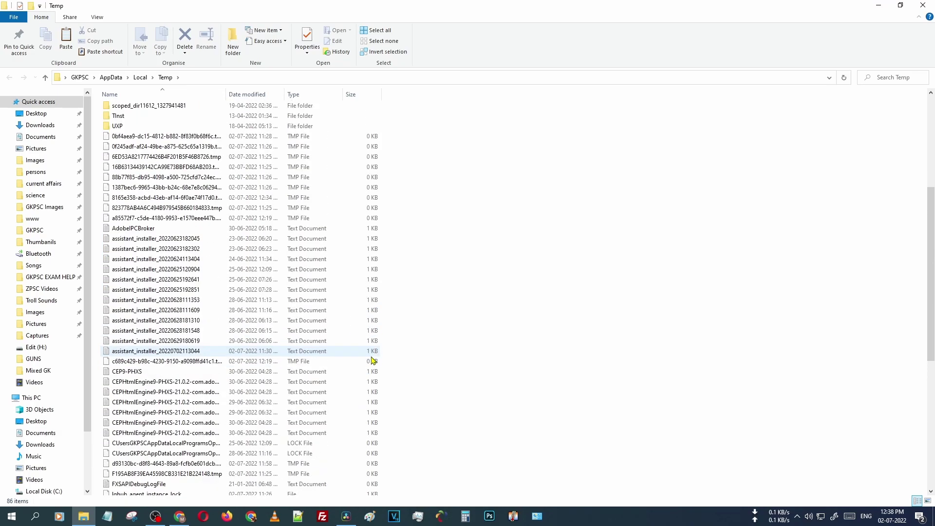
scroll(452, 356, up, 7)
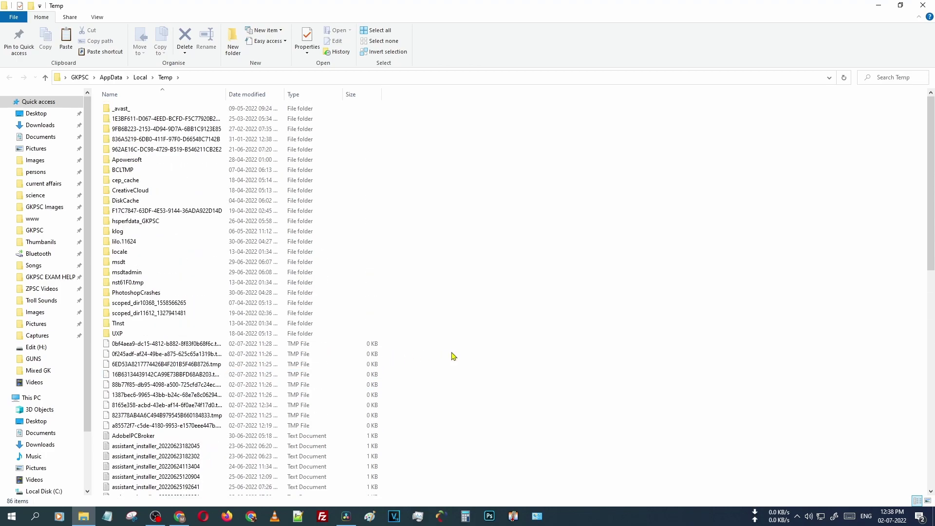
Delete all AppData Temp items, allowing admin folders and skipping every in-use file, leaving 15.
key(ctrl+a)
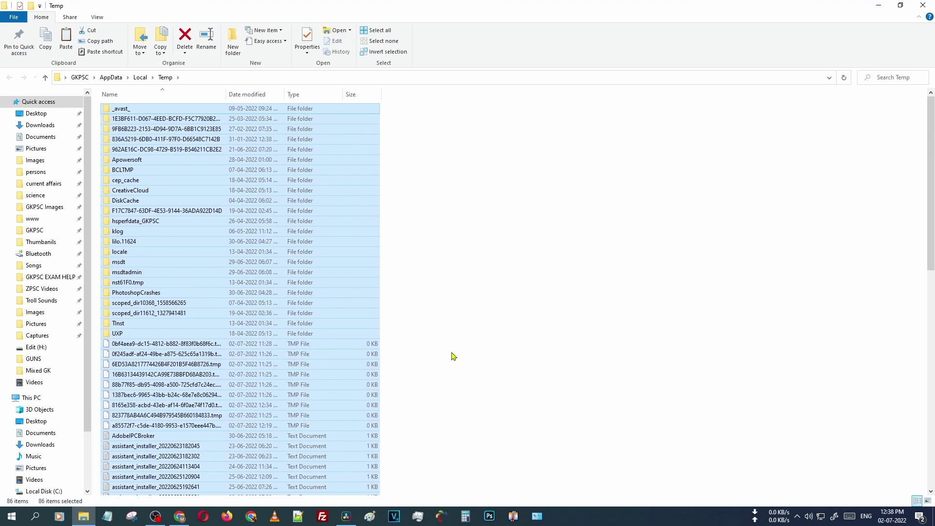
right_click(300, 265)
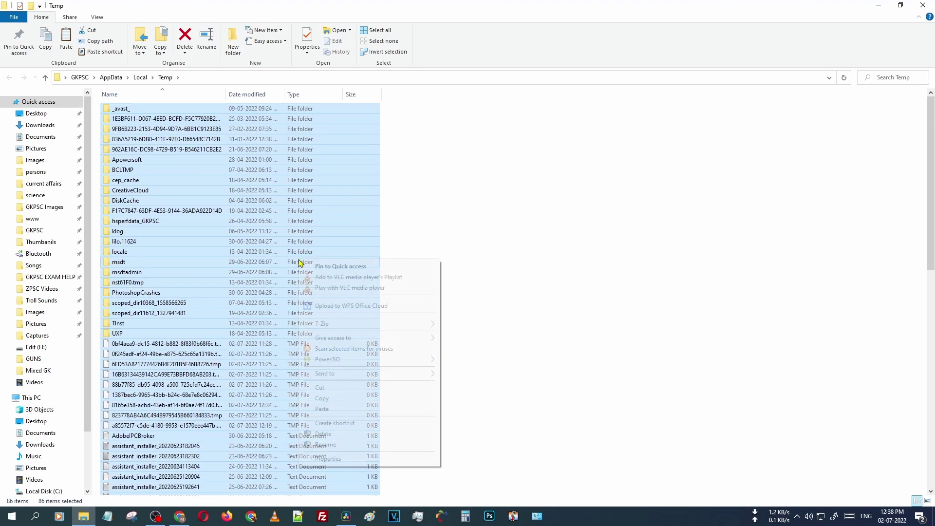
click(323, 434)
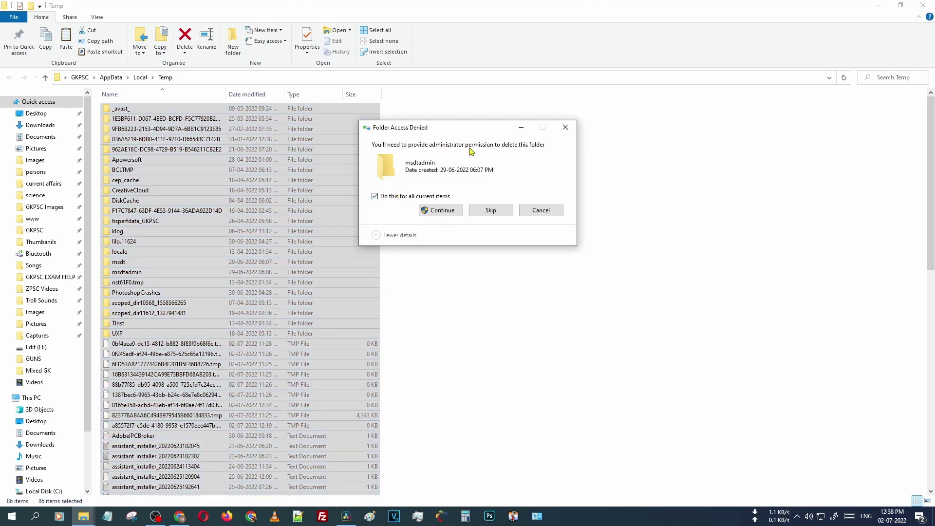
click(436, 212)
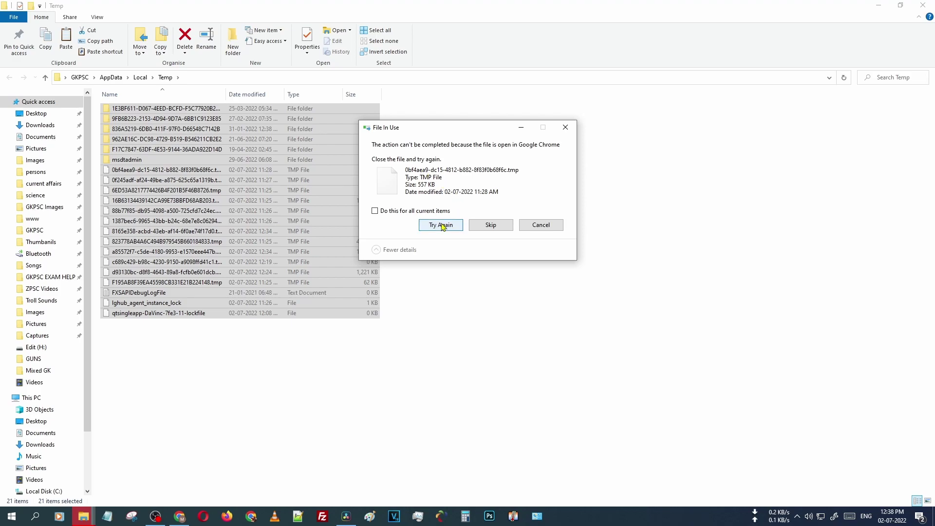
click(496, 230)
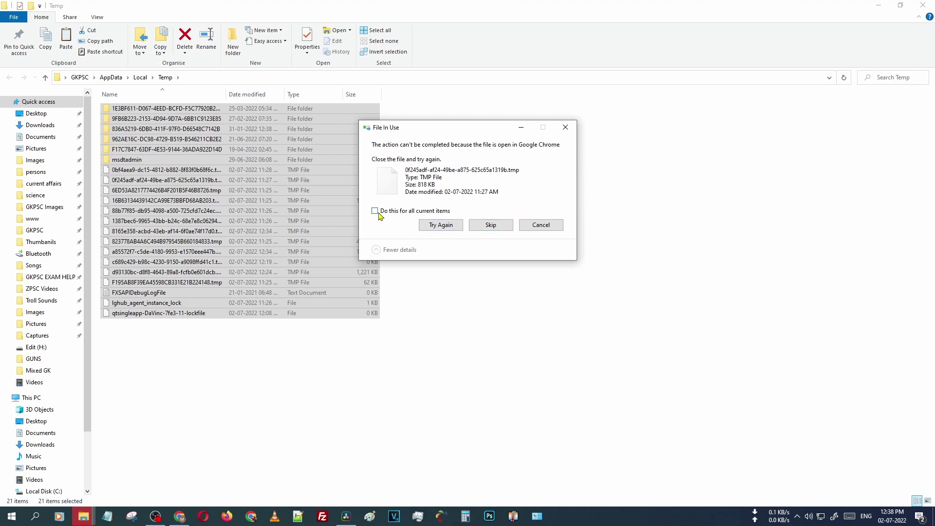
click(379, 213)
click(497, 228)
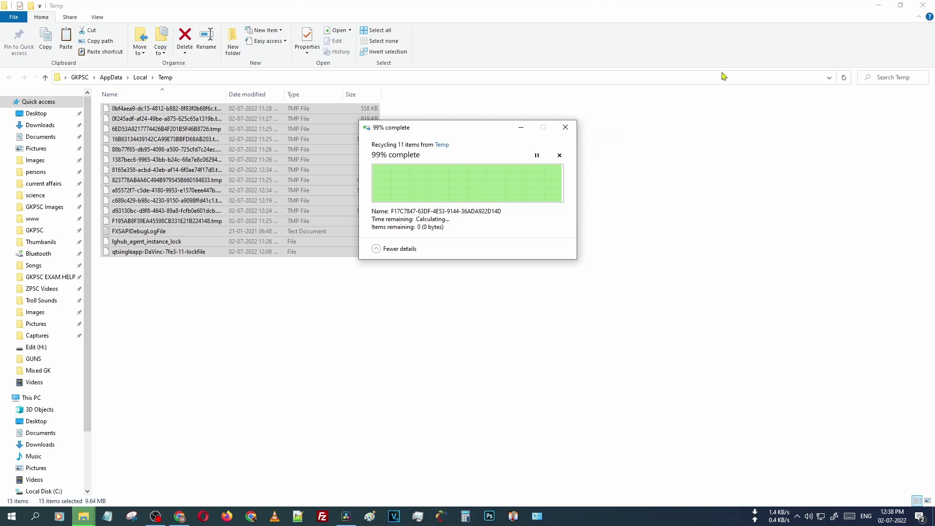
Close Temp, then review the 82 deleted temp items in the Recycle Bin and close it.
click(923, 5)
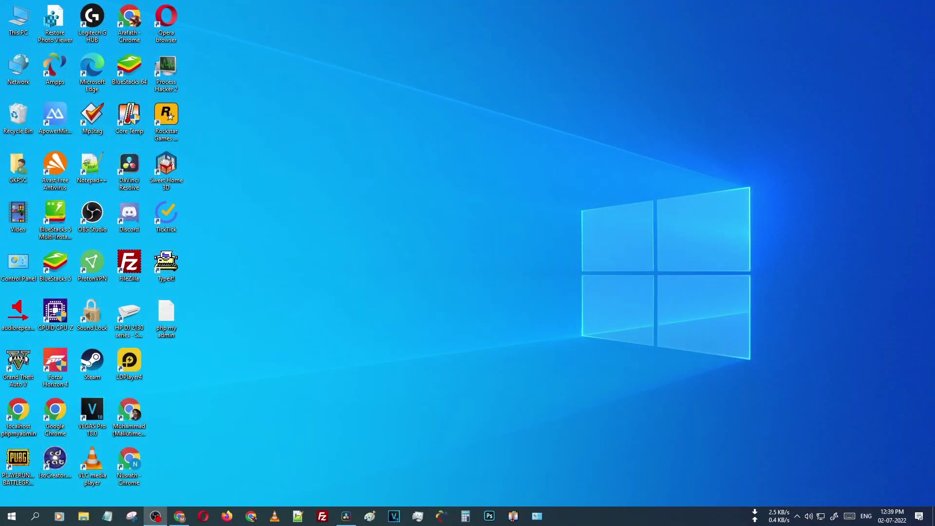
double_click(18, 118)
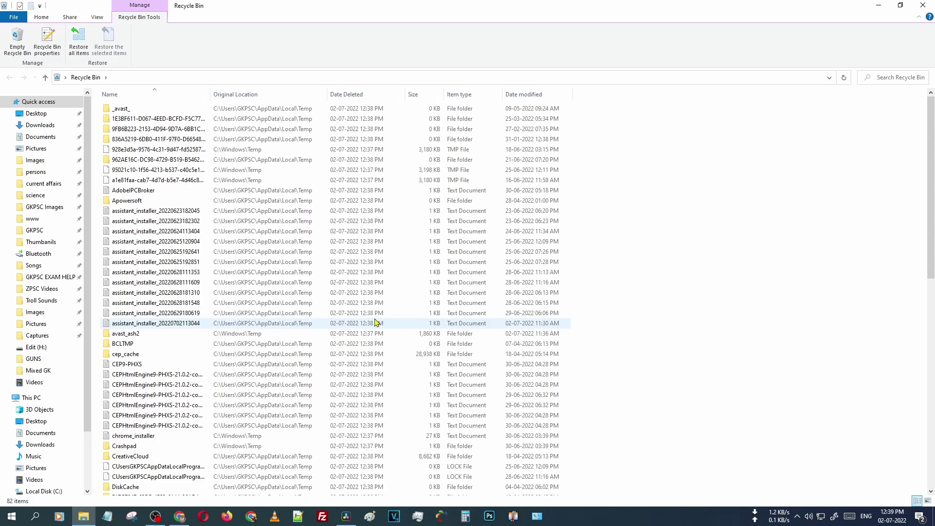
scroll(375, 323, down, 10)
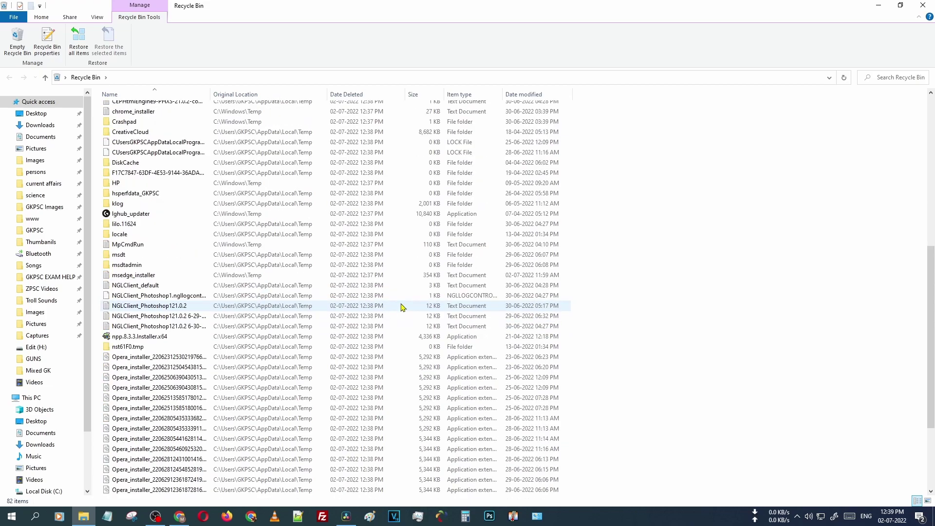
click(924, 5)
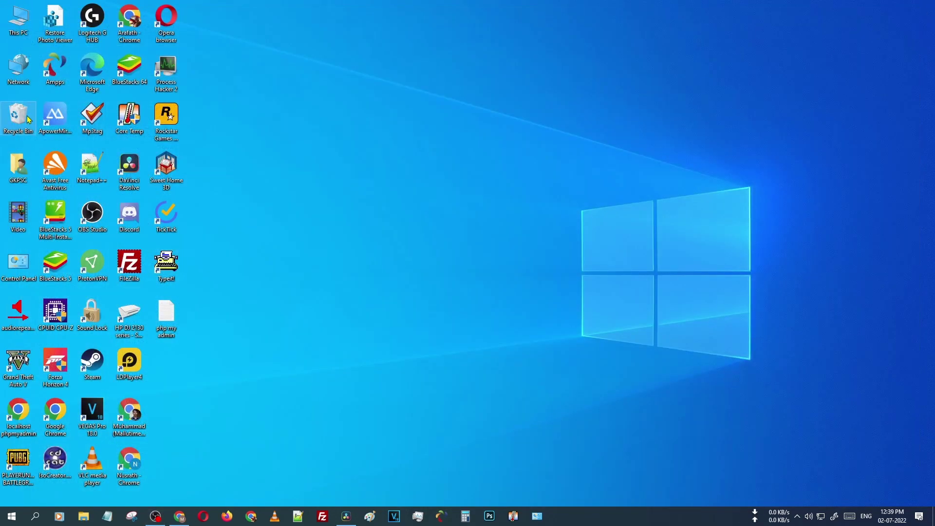
Permanently empty the Recycle Bin's 82 items, then reopen it to confirm it is empty.
right_click(28, 119)
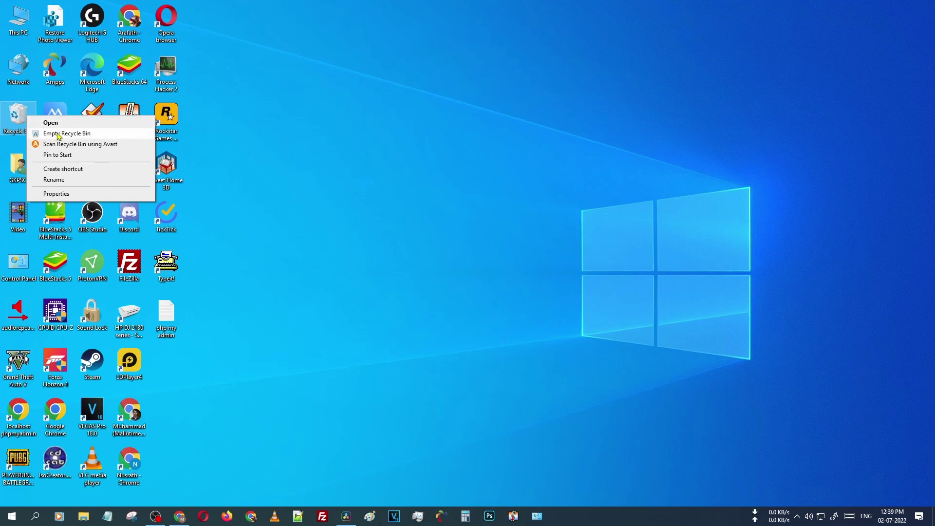
click(58, 134)
click(507, 262)
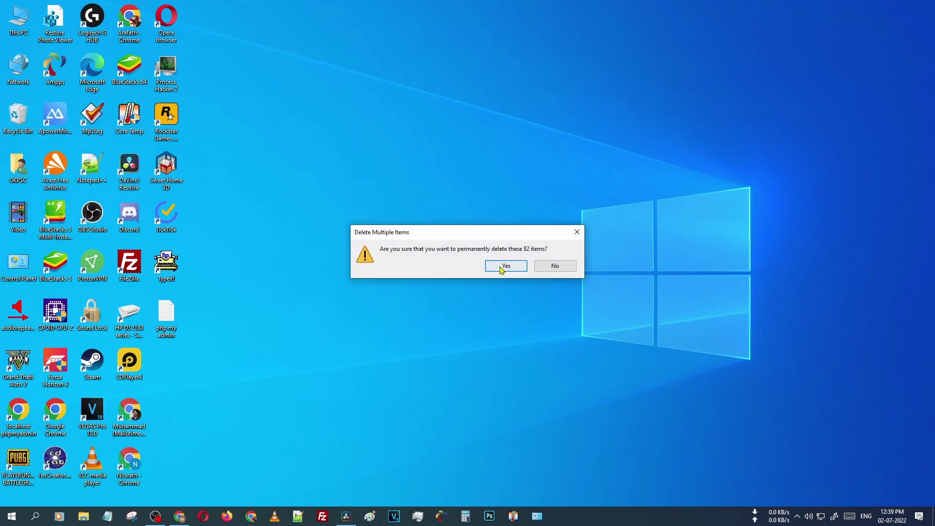
click(442, 212)
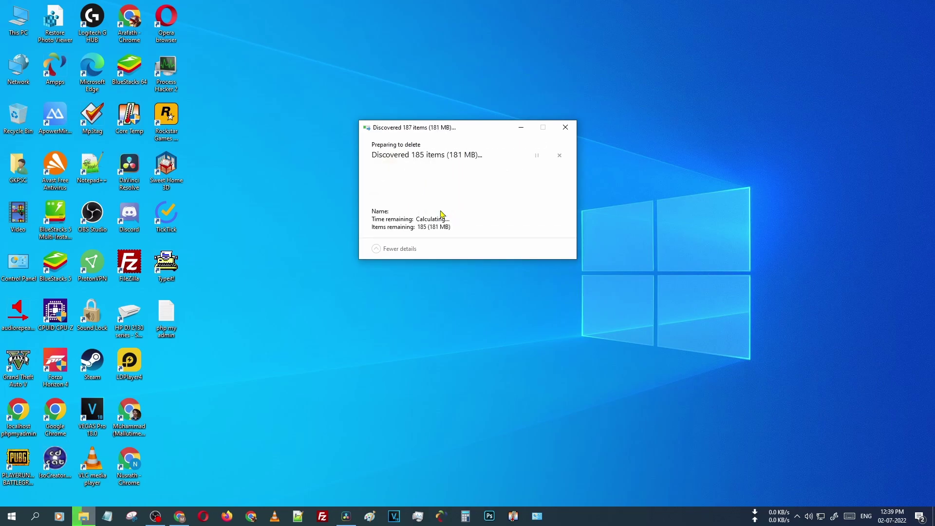
double_click(8, 129)
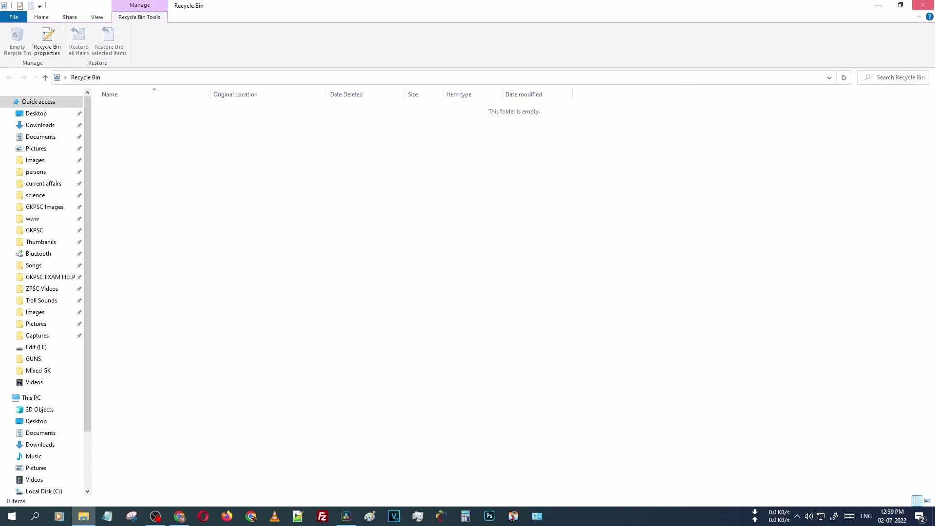
Close the empty Recycle Bin window to return to the desktop.
click(924, 5)
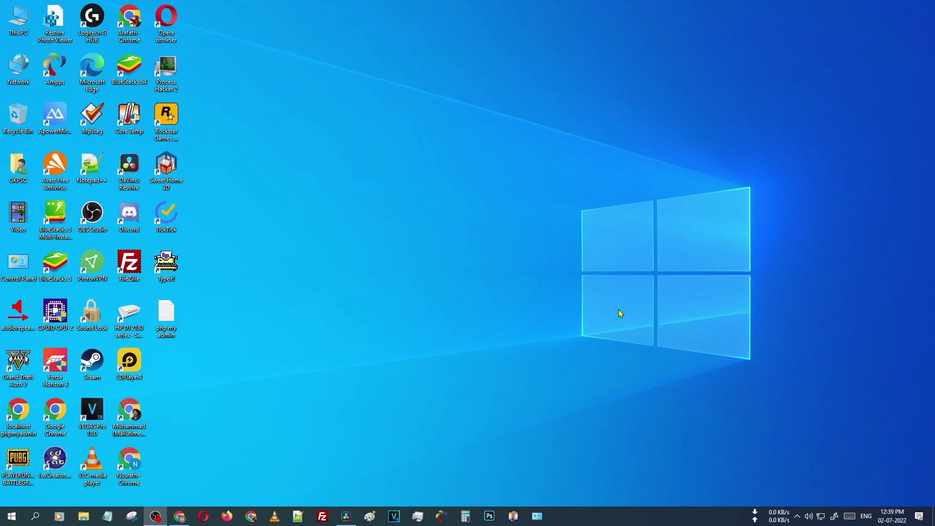